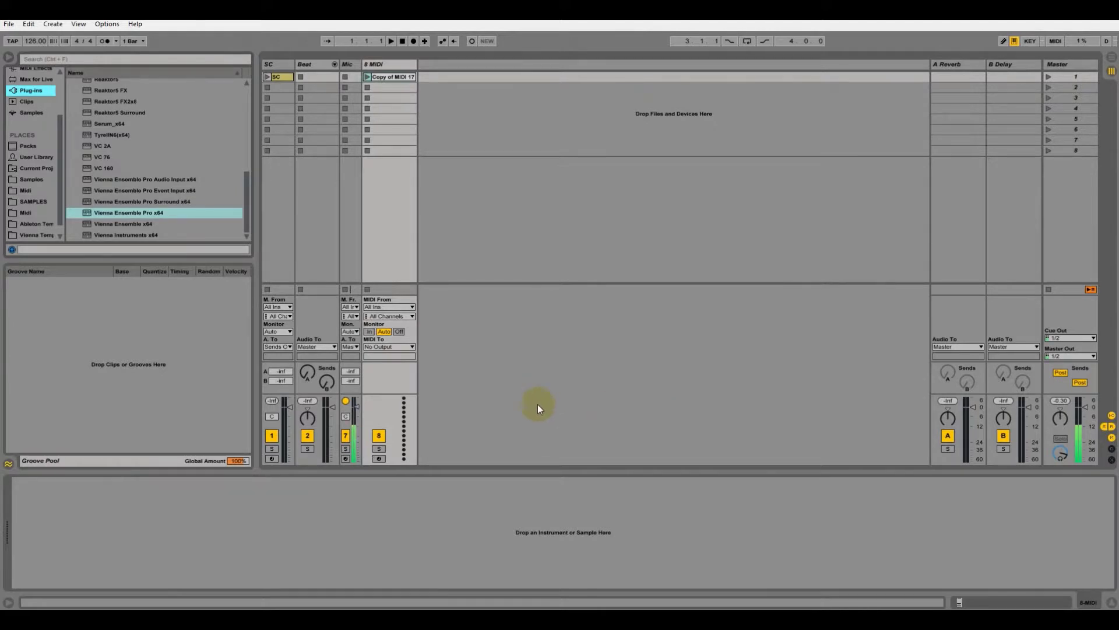
Launch Vienna Ensemble Pro Server 5.3 (32-bit) from the Start menu.
key(super)
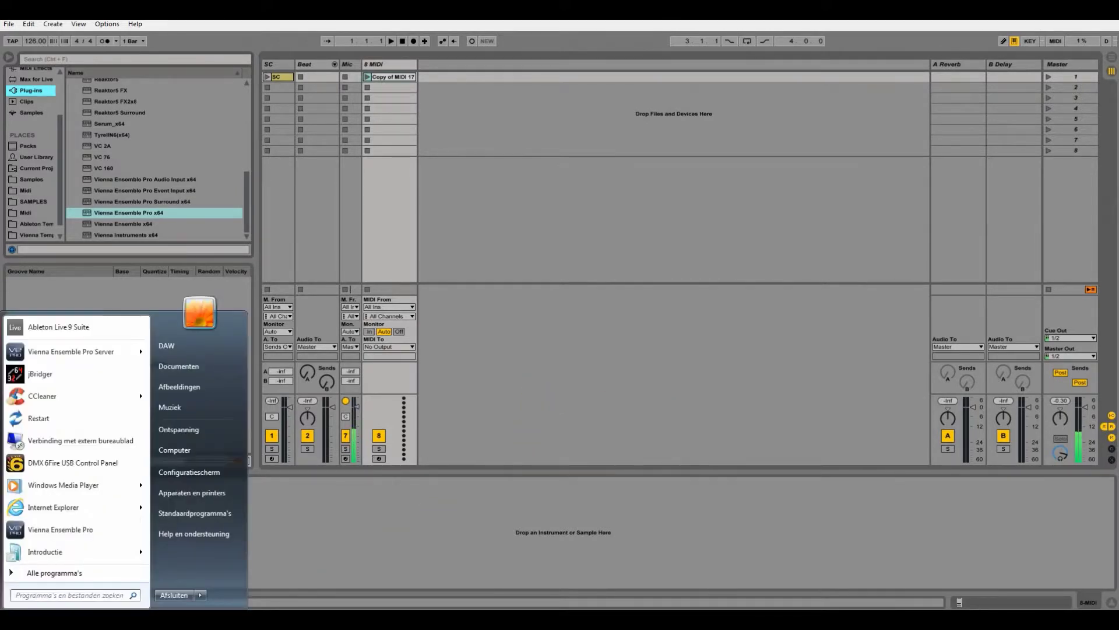
click(79, 351)
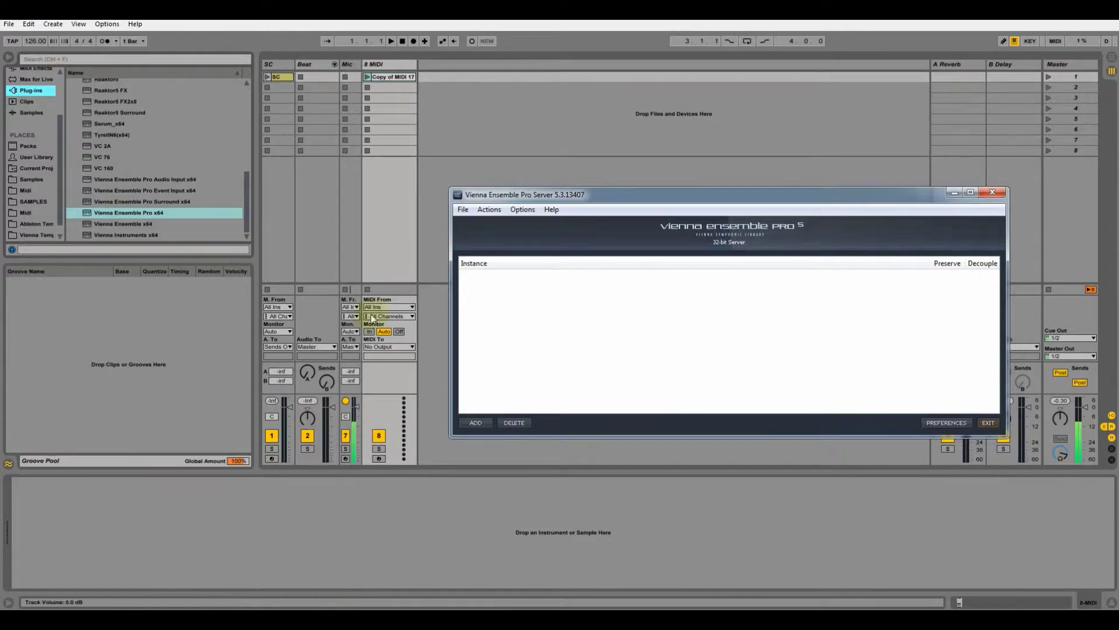
Add a Vienna Ensemble Pro x64 MIDI track connected to a new localhost [32] instance, and raise its mixer.
click(116, 216)
drag(116, 218, 465, 64)
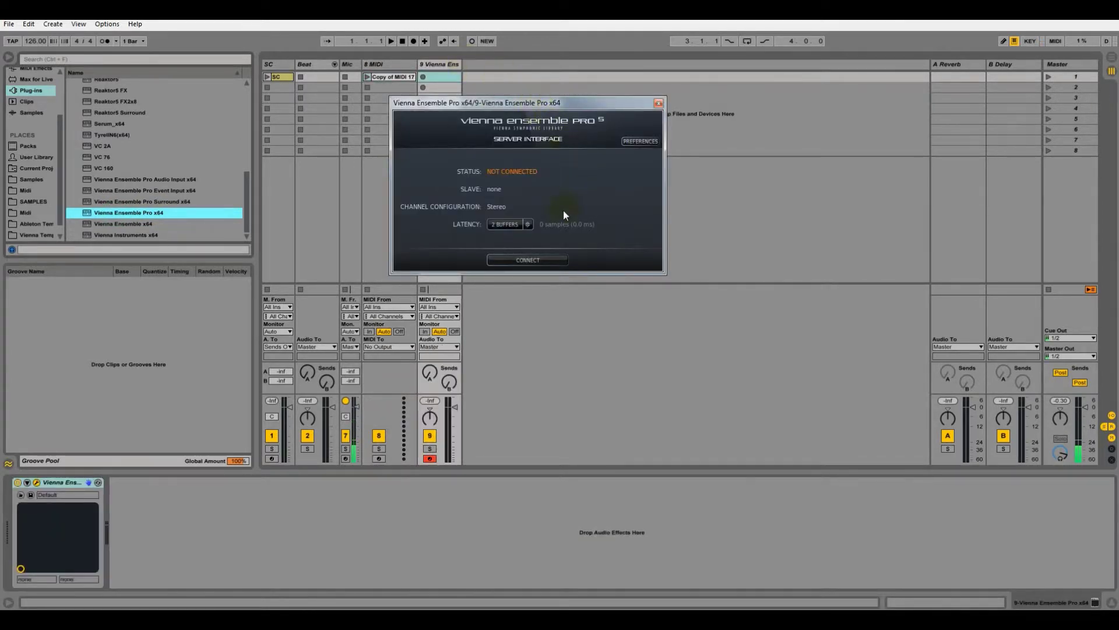
click(522, 260)
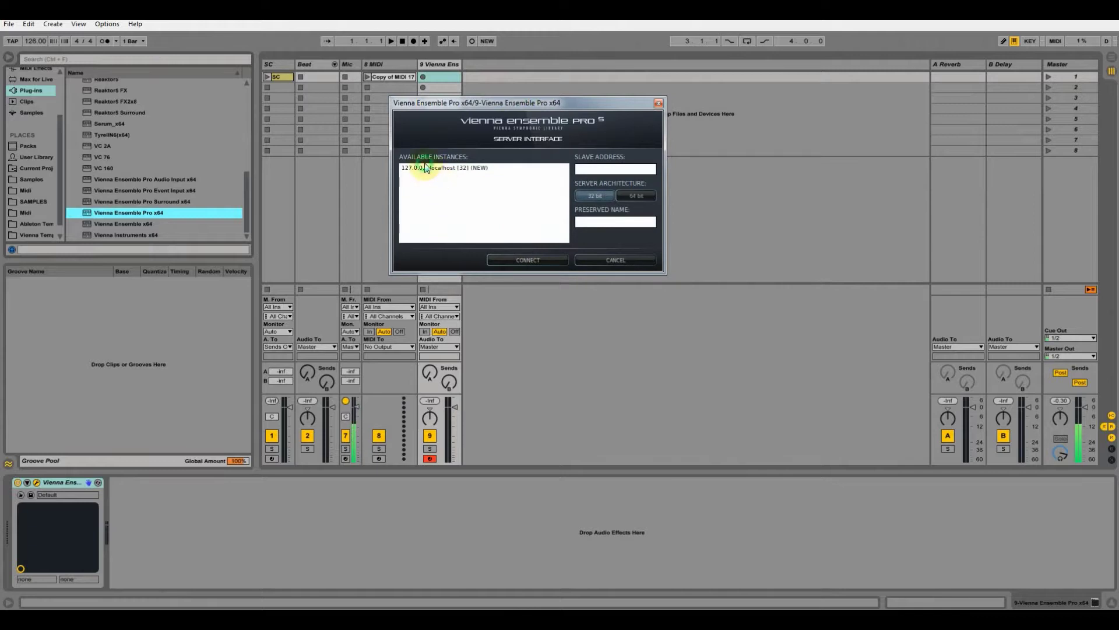
click(429, 169)
click(507, 260)
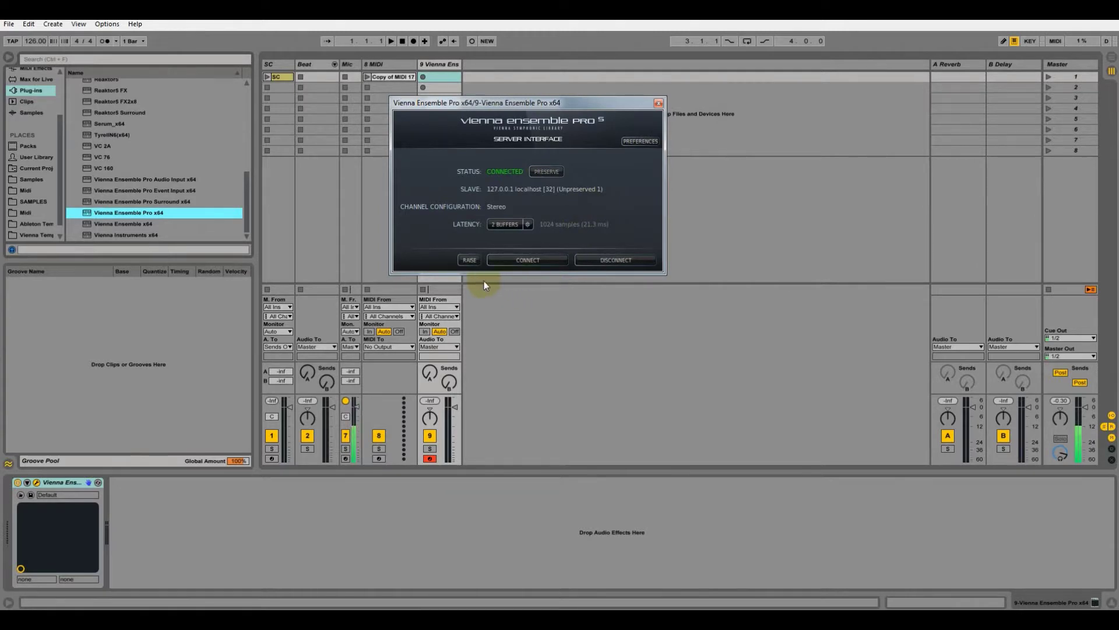
click(469, 260)
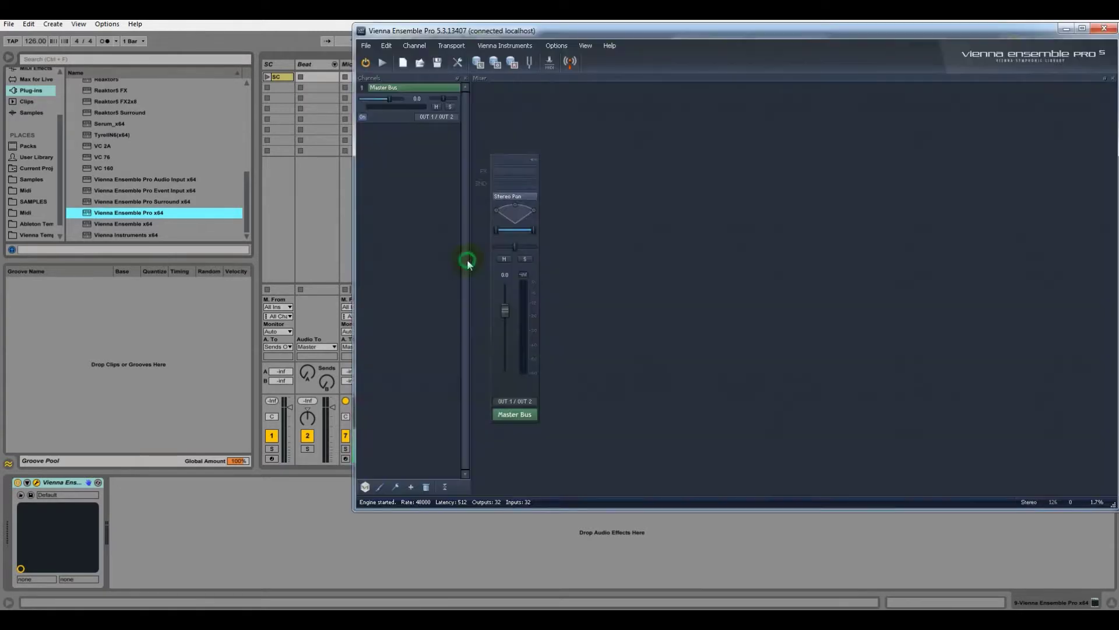
Add a Sylenth1 instrument channel, then pop its synth editor into a separate window beside the mixer.
right_click(607, 228)
mouse_move(607, 234)
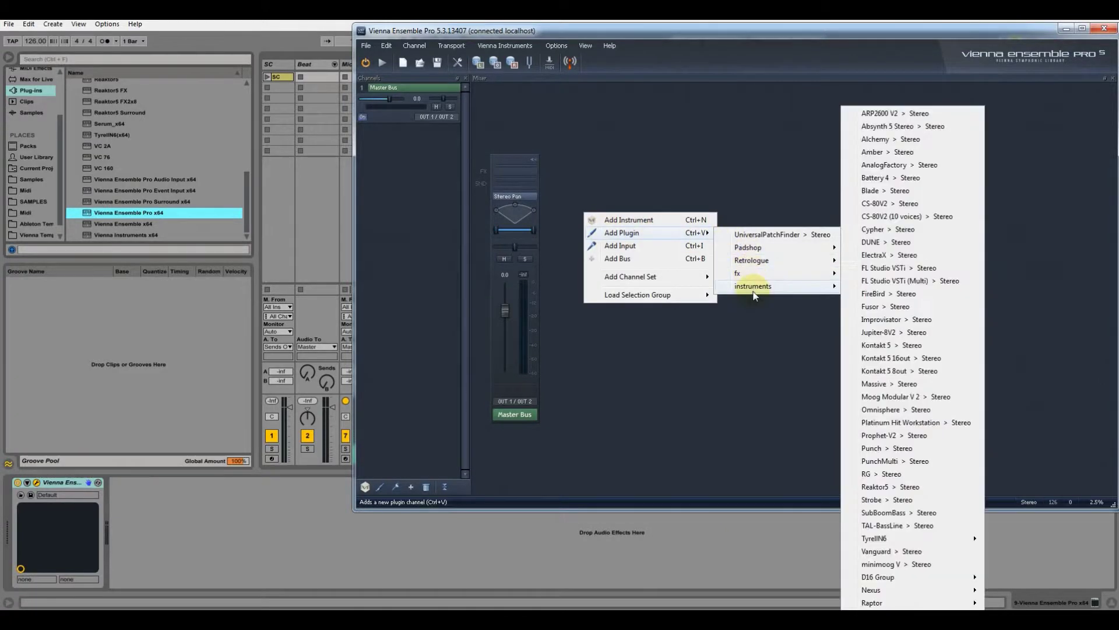
mouse_move(746, 273)
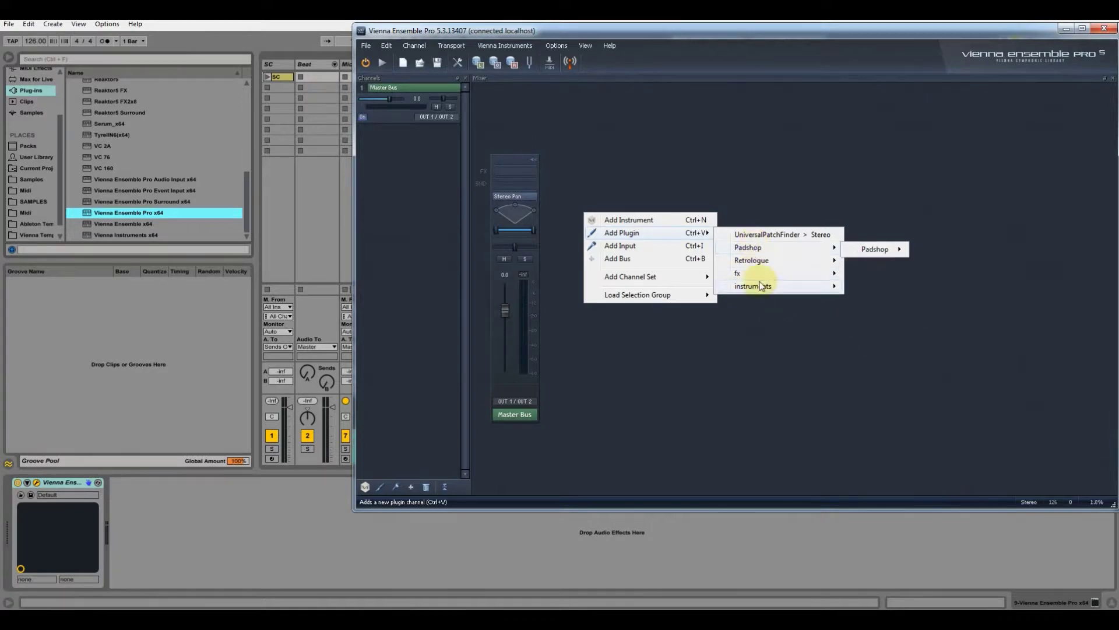
mouse_move(766, 290)
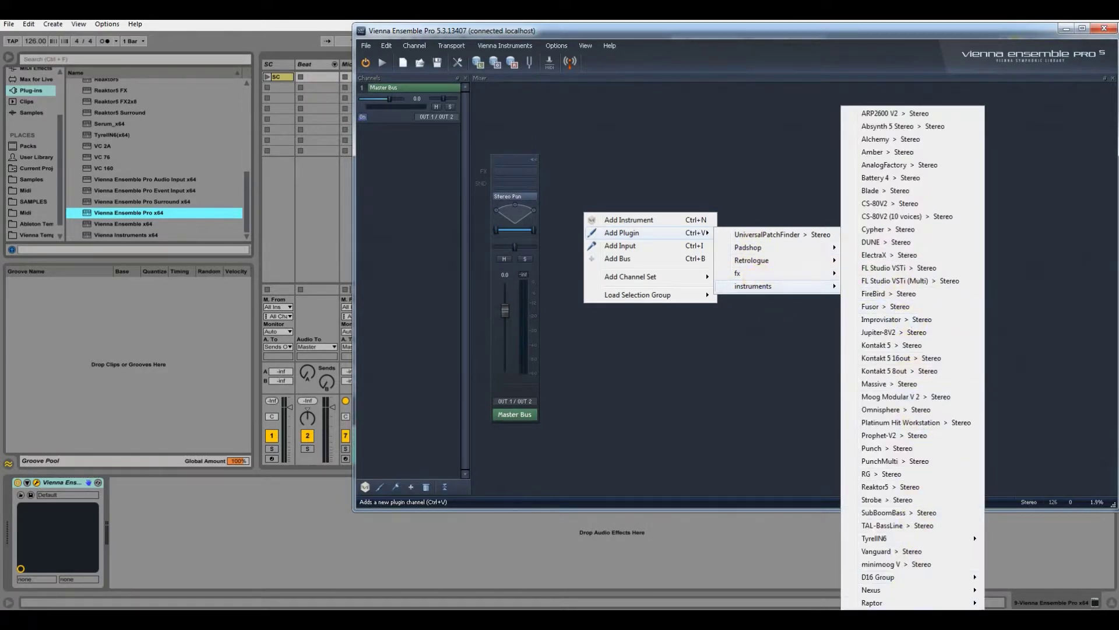
click(871, 606)
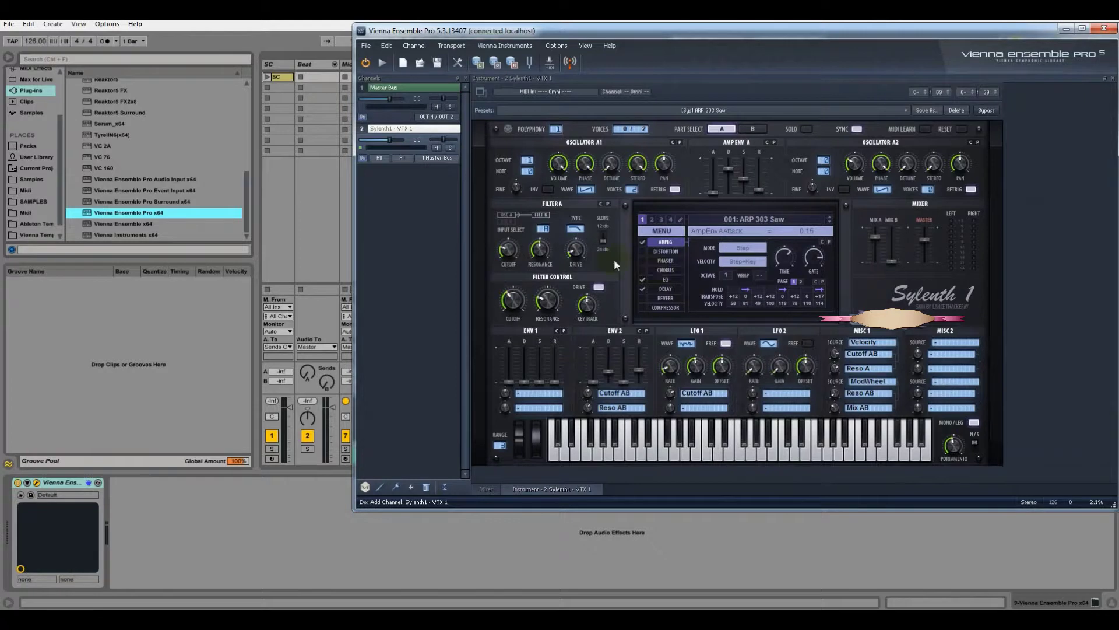
click(480, 92)
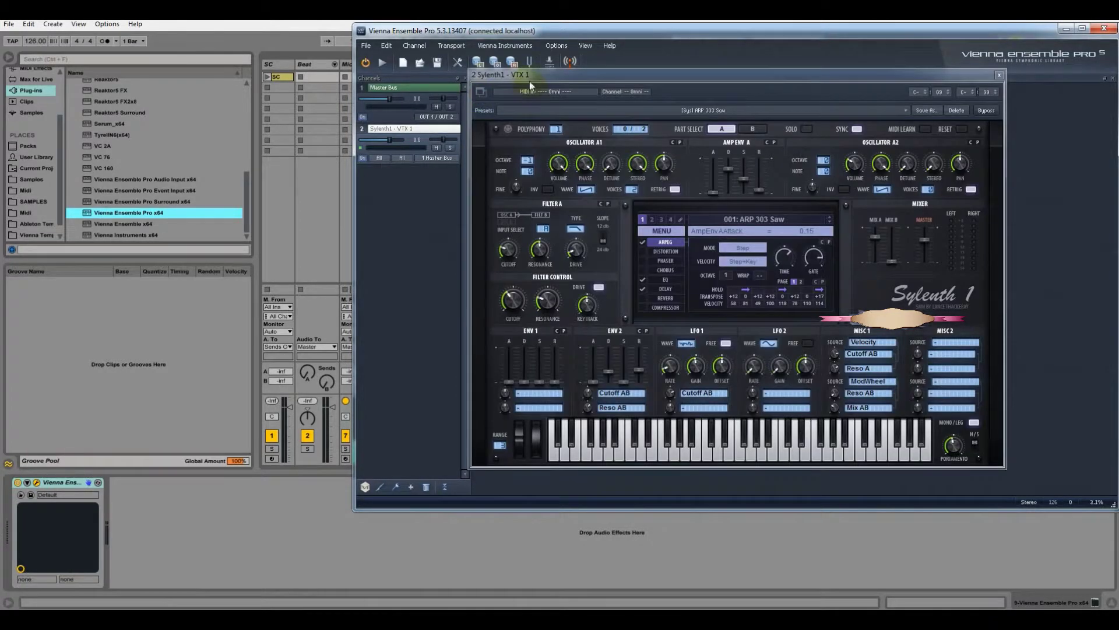
drag(529, 81, 621, 107)
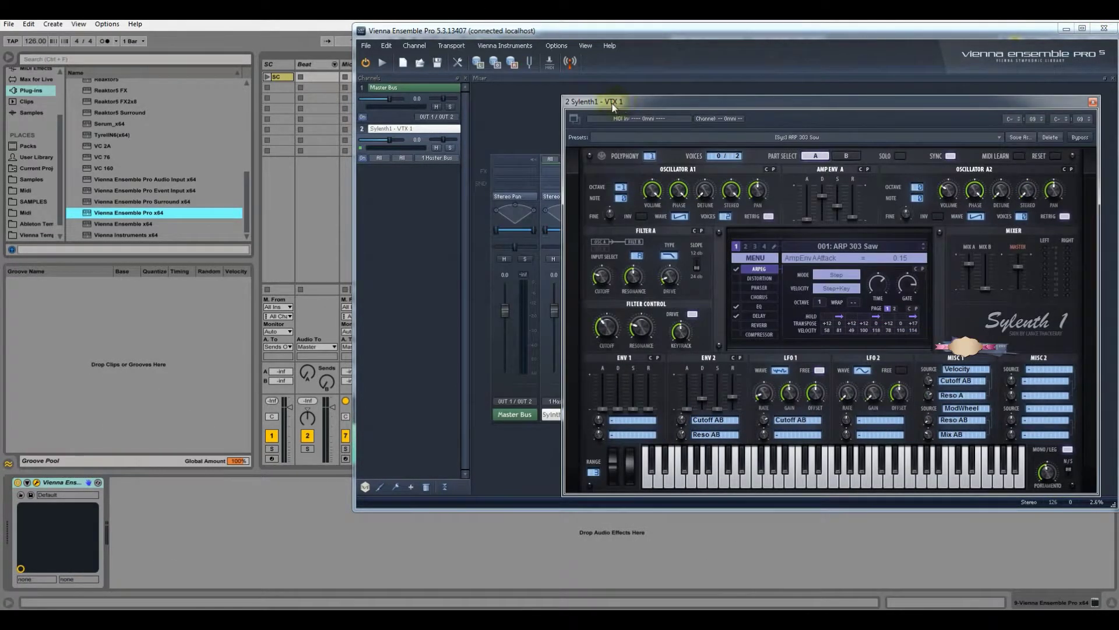
Preserve the instance and name it Sylenth1, correcting the mistyped capitalisation.
click(569, 68)
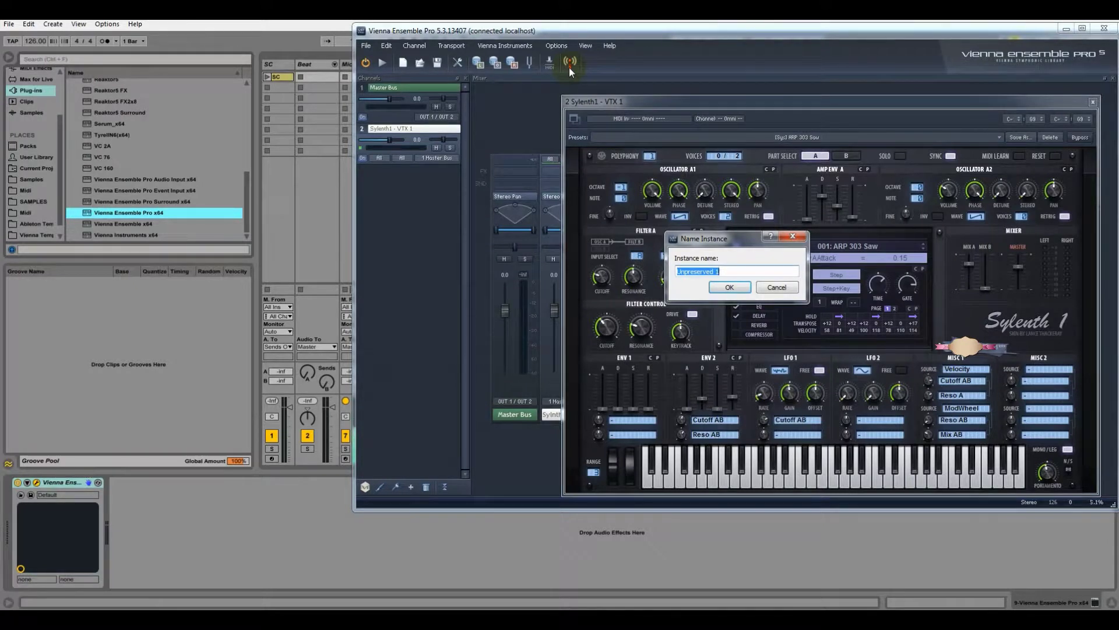
text(SYlenth1)
key(Left)
key(Left)
key(Left)
key(Left)
key(Left)
key(Left)
key(BackSpace)
key(BackSpace)
key(BackSpace)
key(BackSpace)
key(BackSpace)
key(BackSpace)
key(BackSpace)
key(BackSpace)
text(Sylenth)
Confirm the Sylenth1 name, then select Sylenth1 in the server and choose File > Save Metaframe As.
click(720, 287)
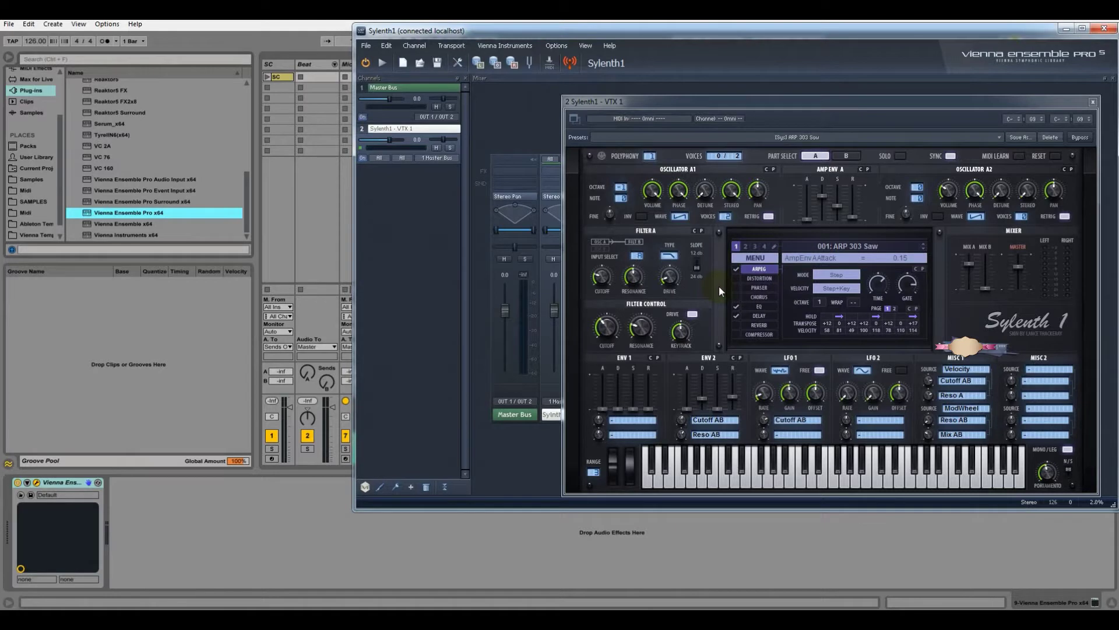
mouse_move(320, 604)
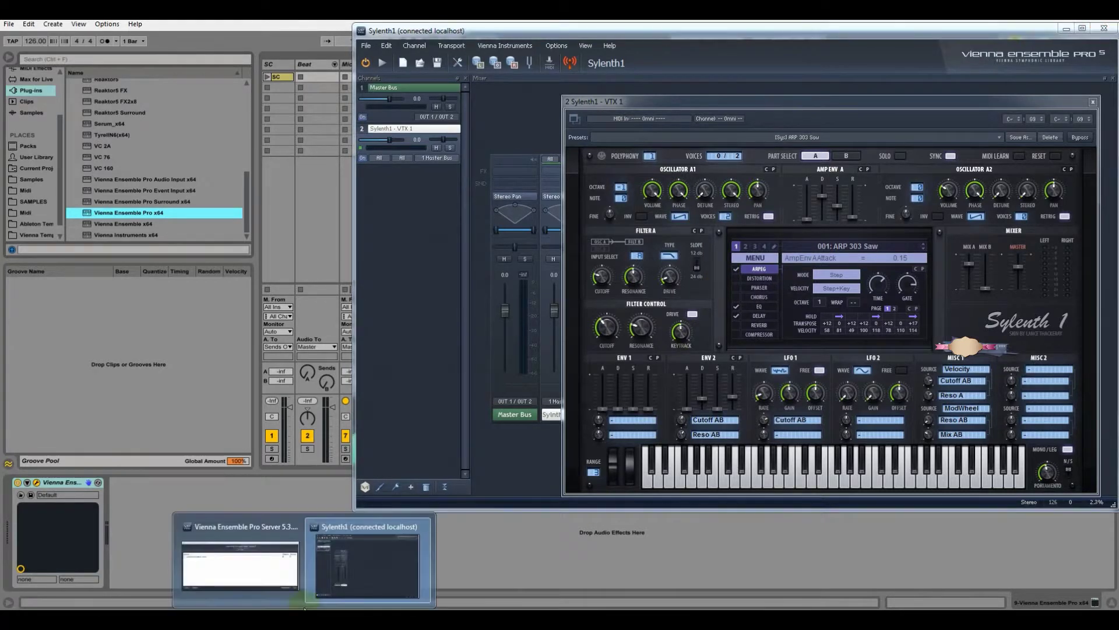
click(286, 550)
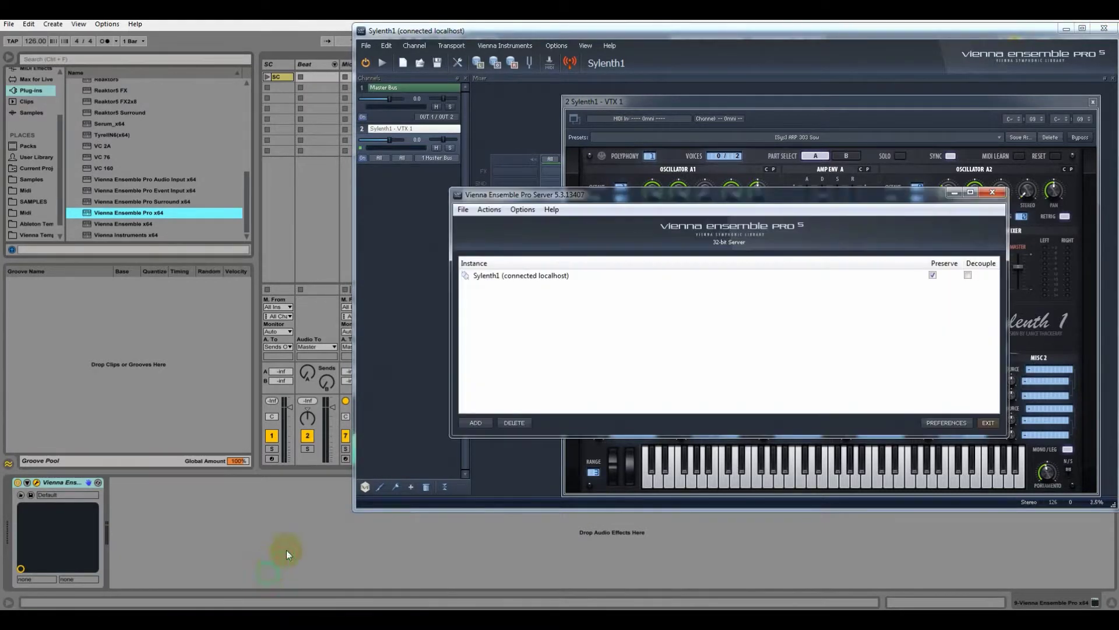
click(487, 285)
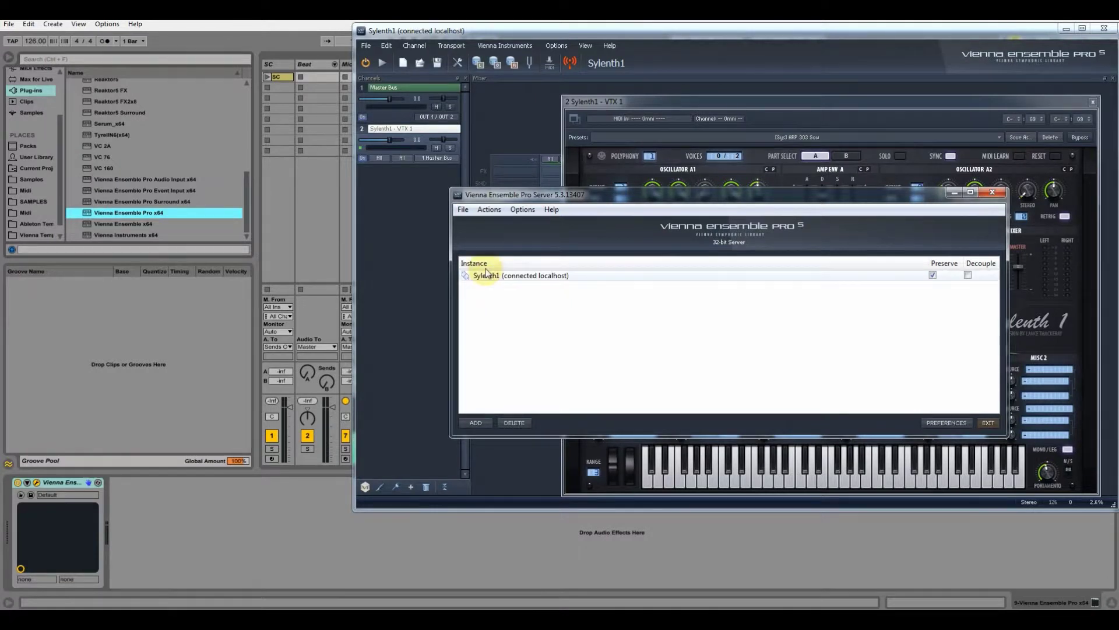
click(462, 211)
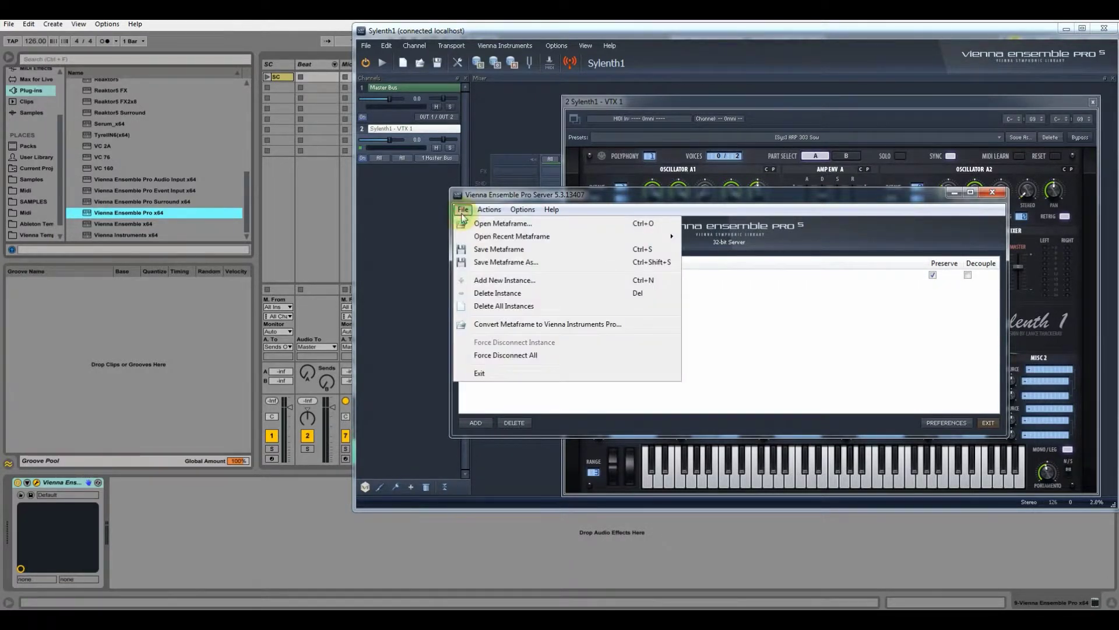
mouse_move(483, 211)
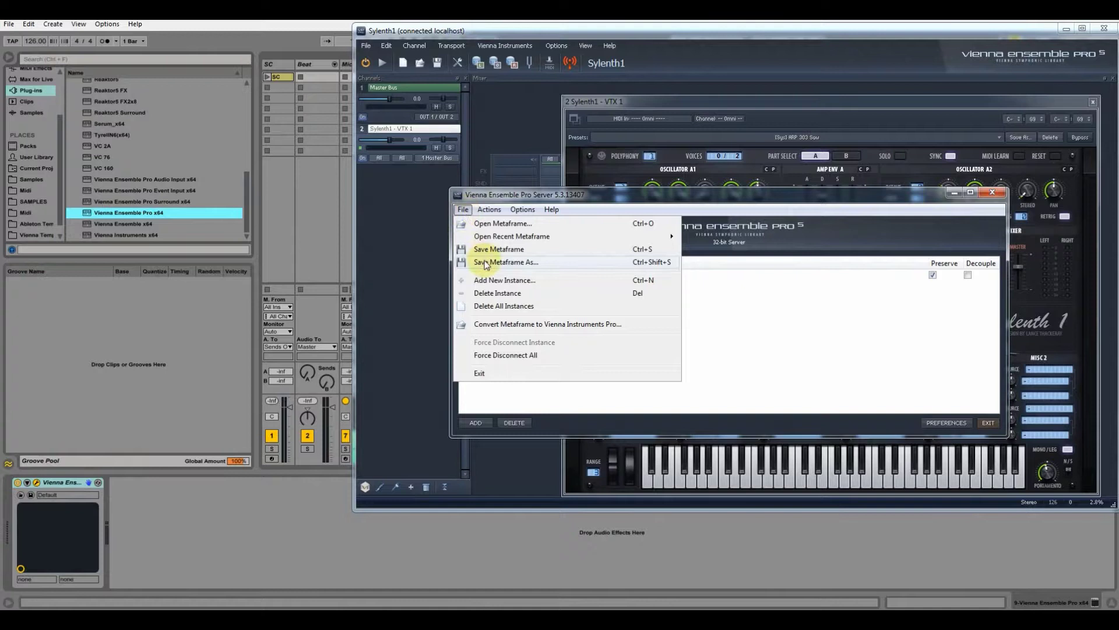
click(501, 262)
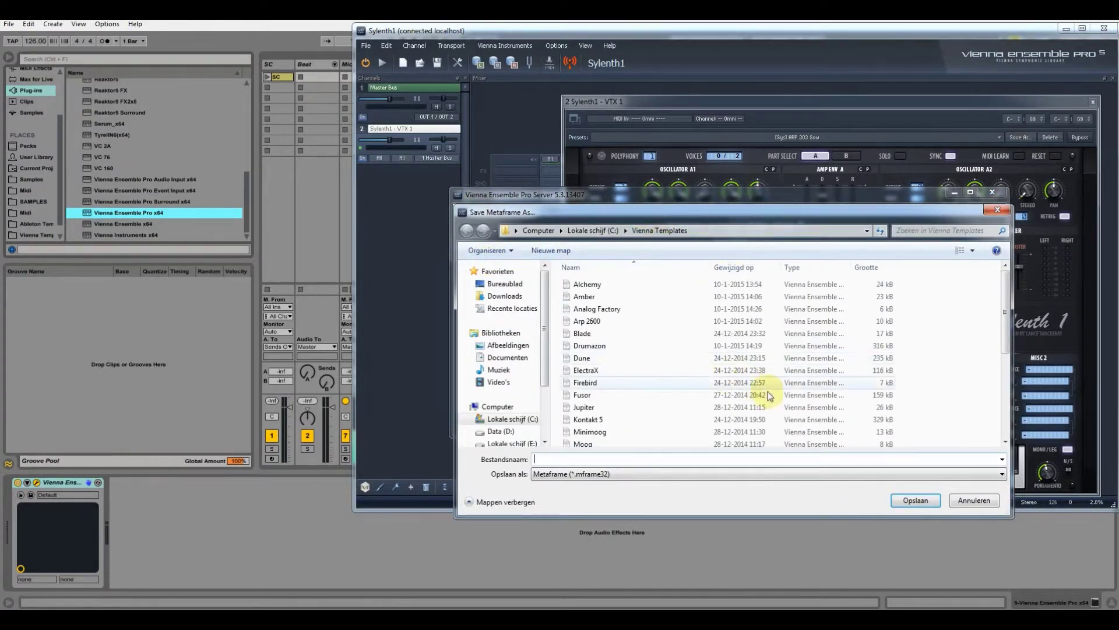
Enter Sylenth1 as the metaframe file name and save it into Vienna Templates.
click(623, 457)
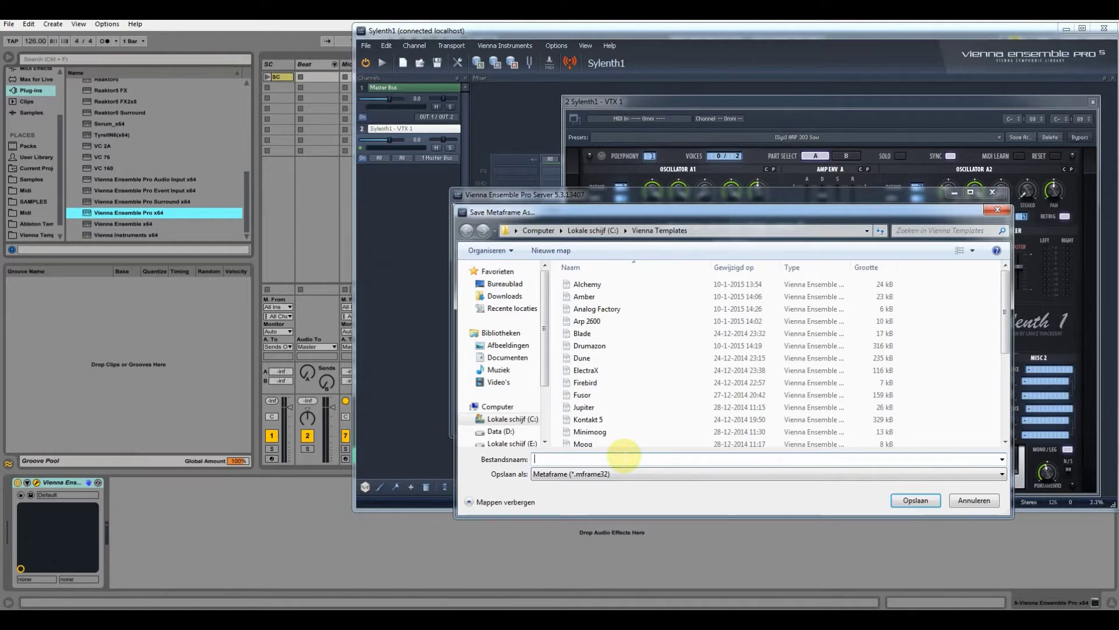
text(Sylen)
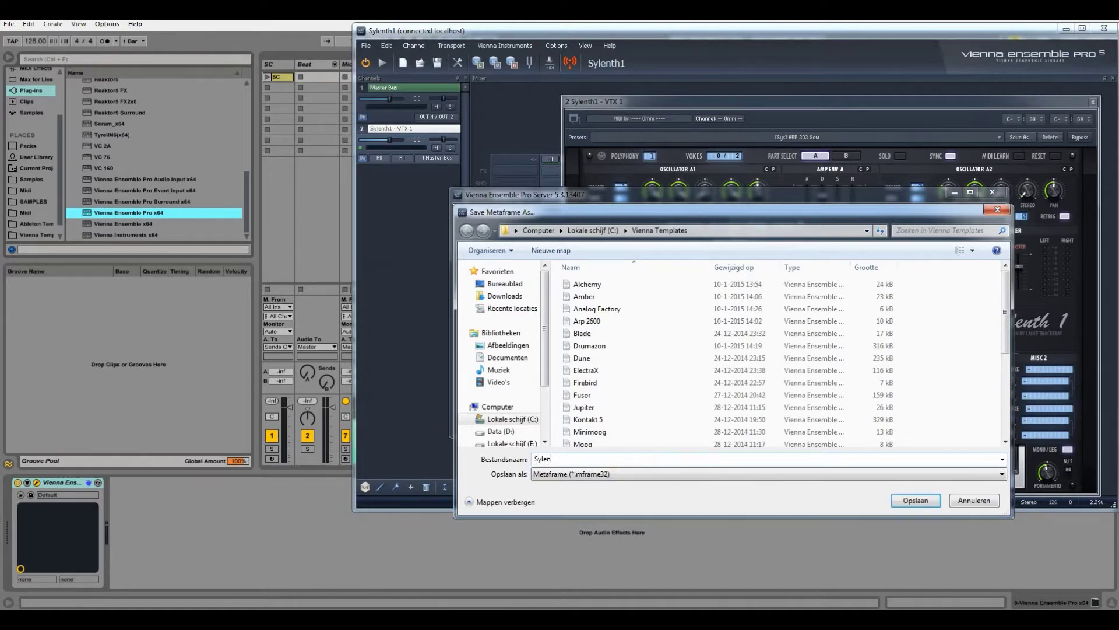
text(th1)
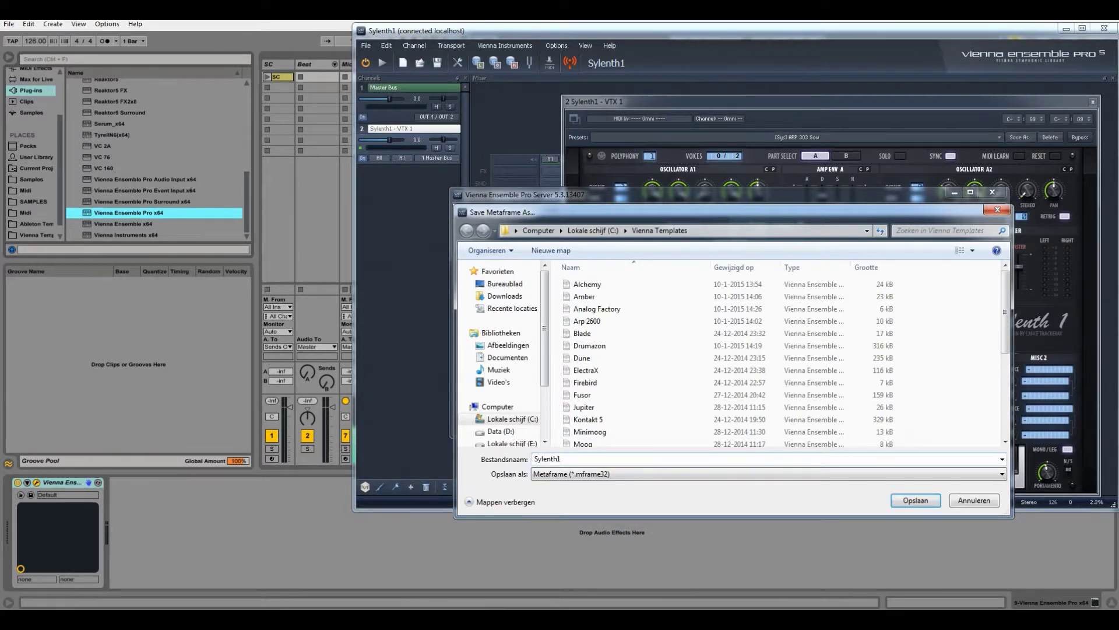
click(907, 505)
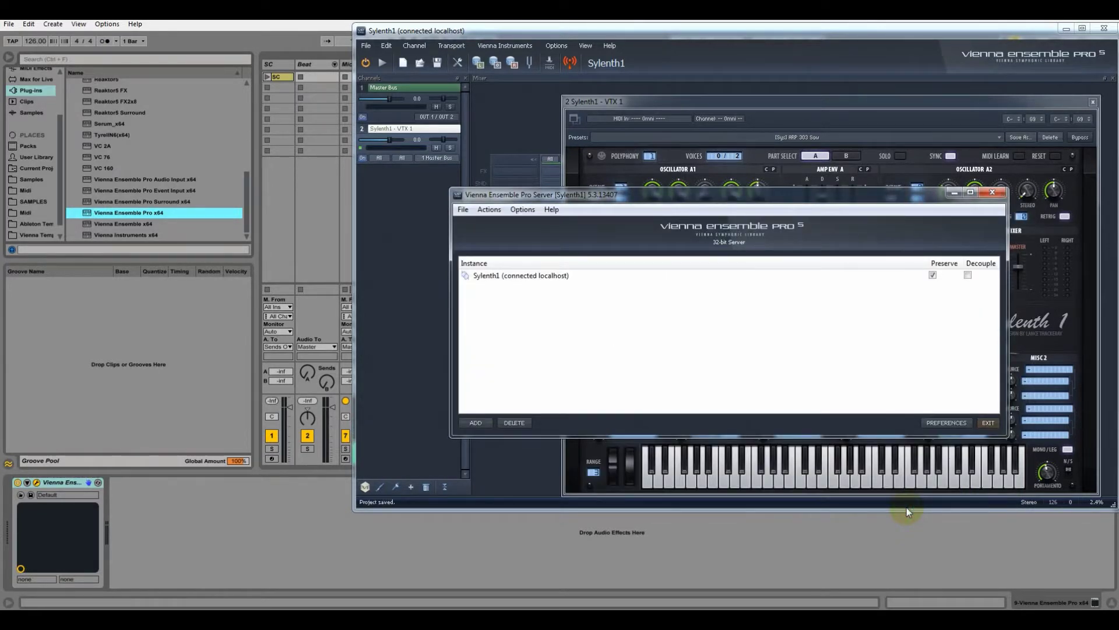
Rename the Vienna Ensemble Pro track 9 to Sylenth1.
click(394, 544)
click(439, 65)
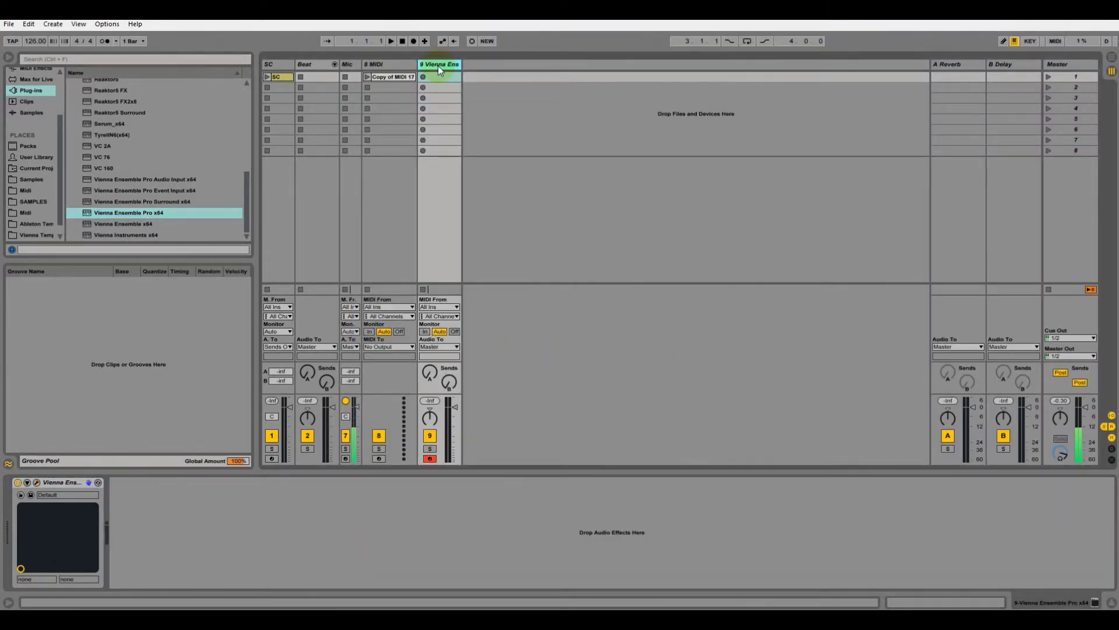
key(ctrl+r)
text(Sylenth1)
key(Return)
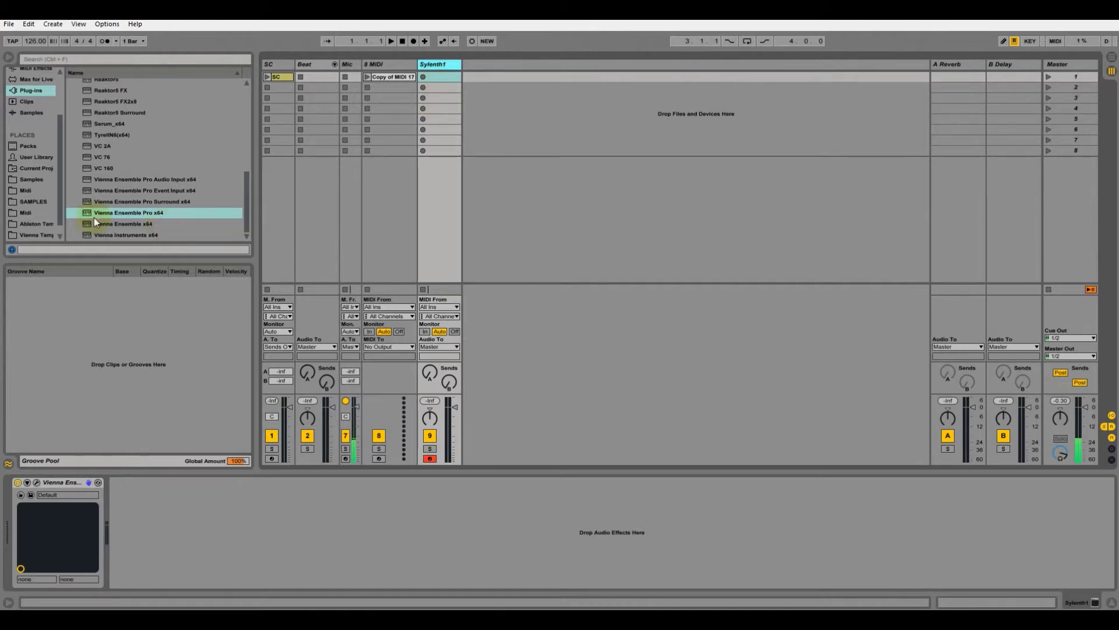
Save the Sylenth1 track as Sylenth1.als in the Vienna Templates folder.
drag(60, 171, 57, 201)
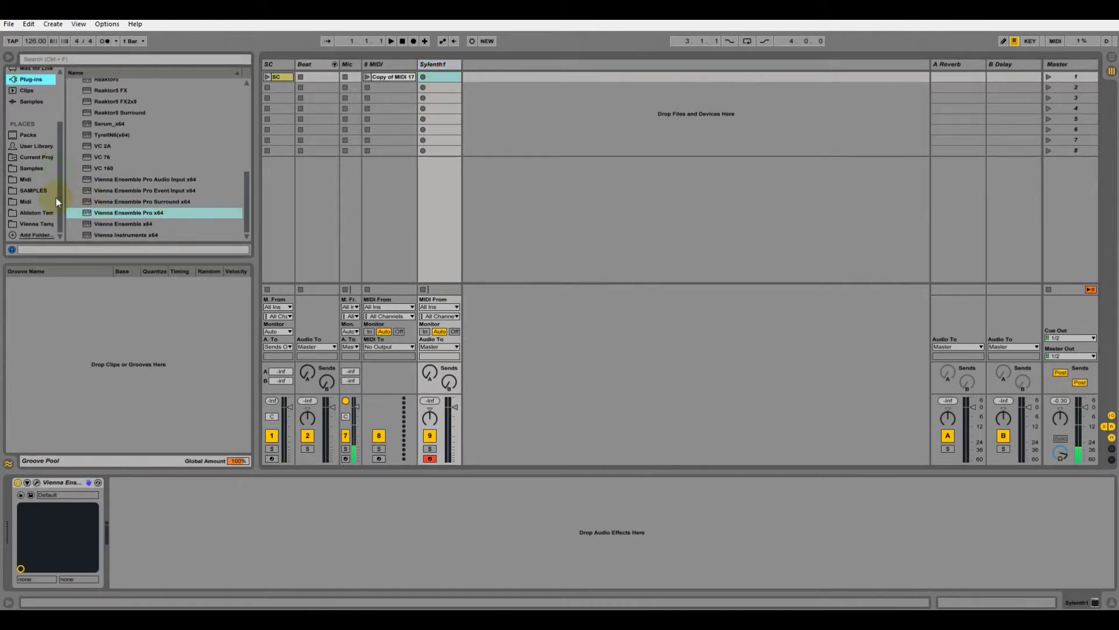
click(32, 224)
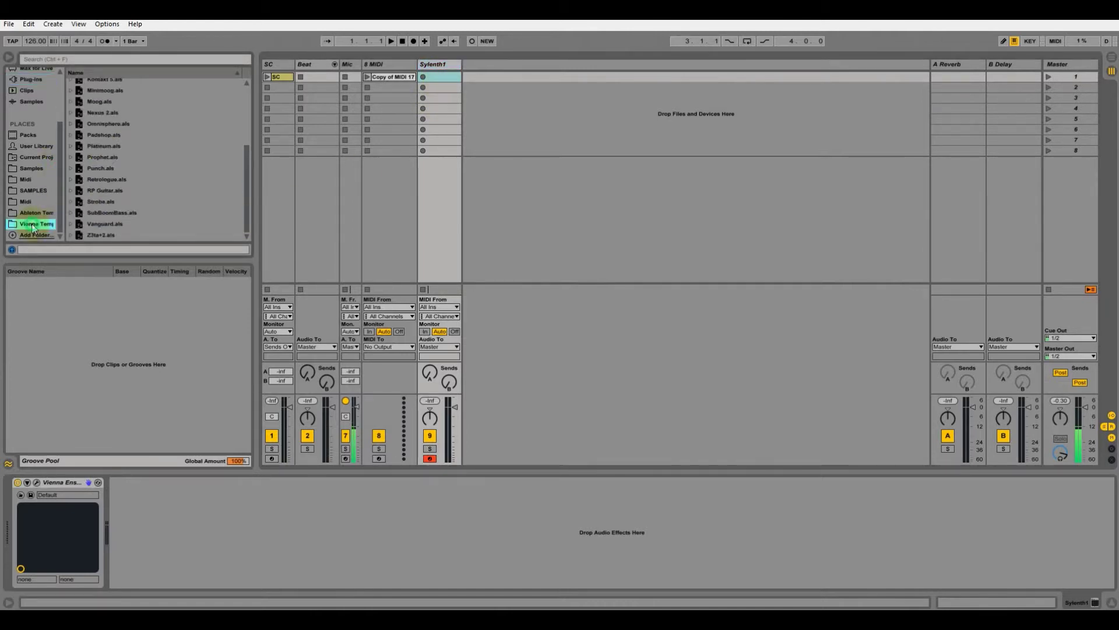
click(441, 65)
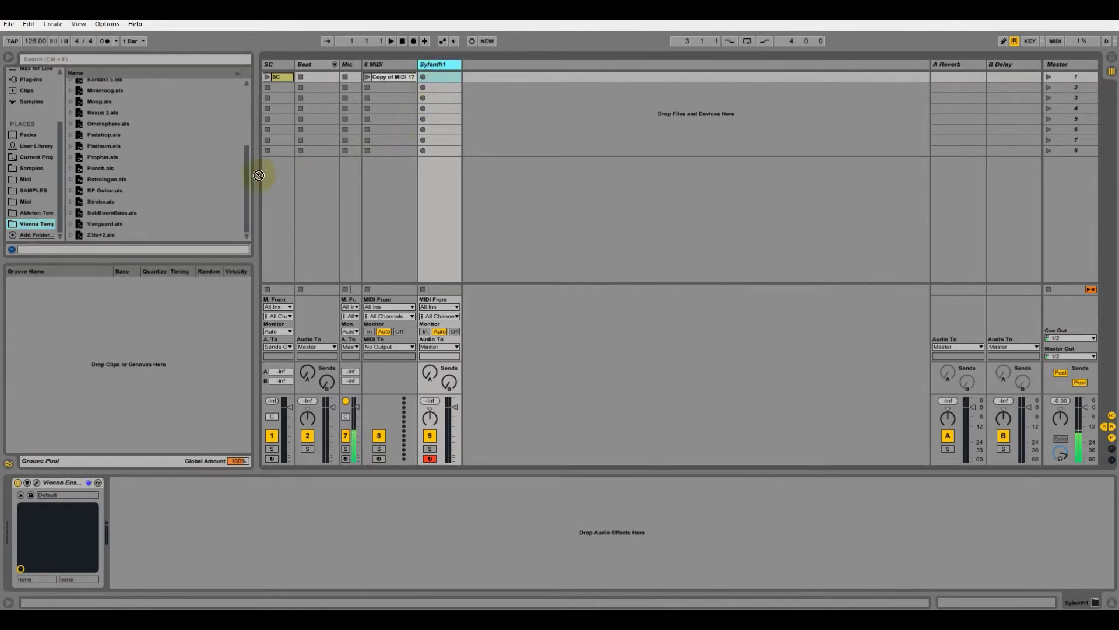
click(236, 171)
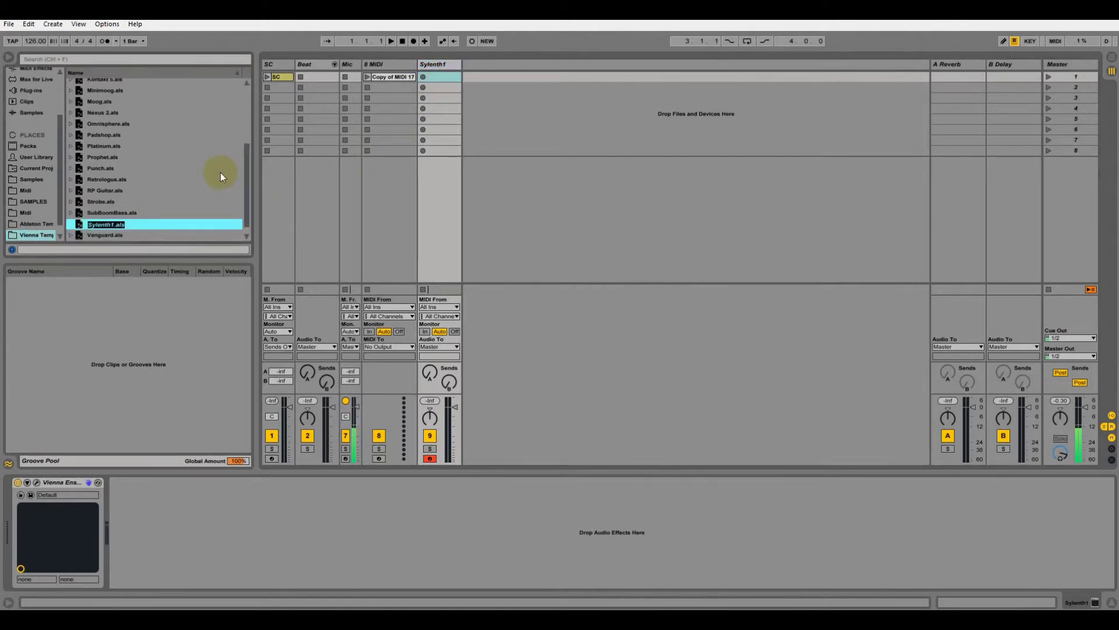
key(Return)
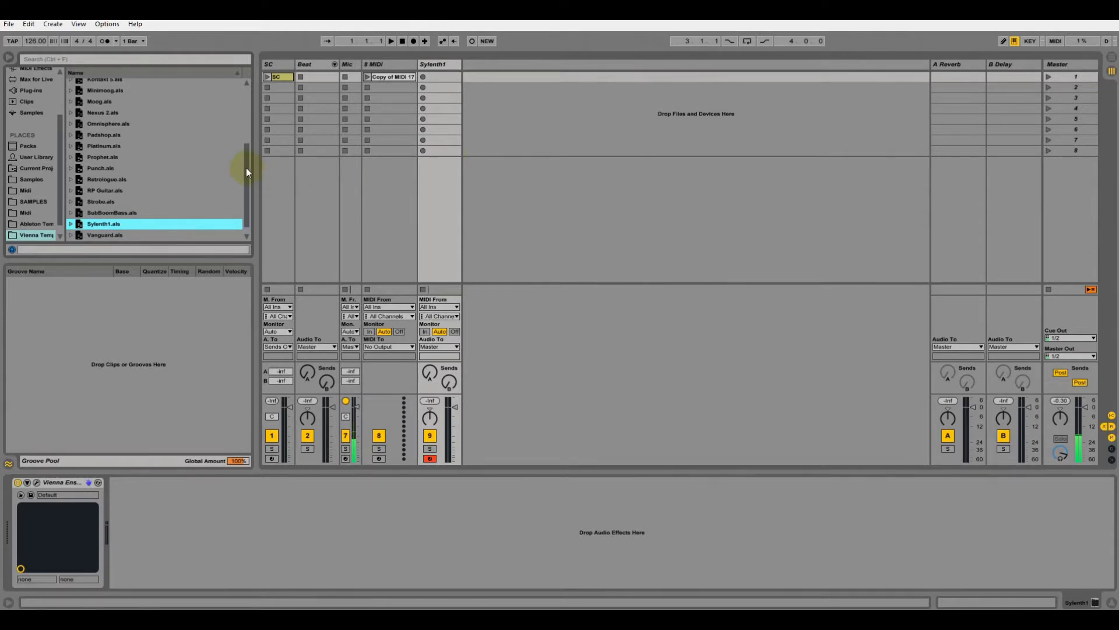
drag(246, 167, 249, 100)
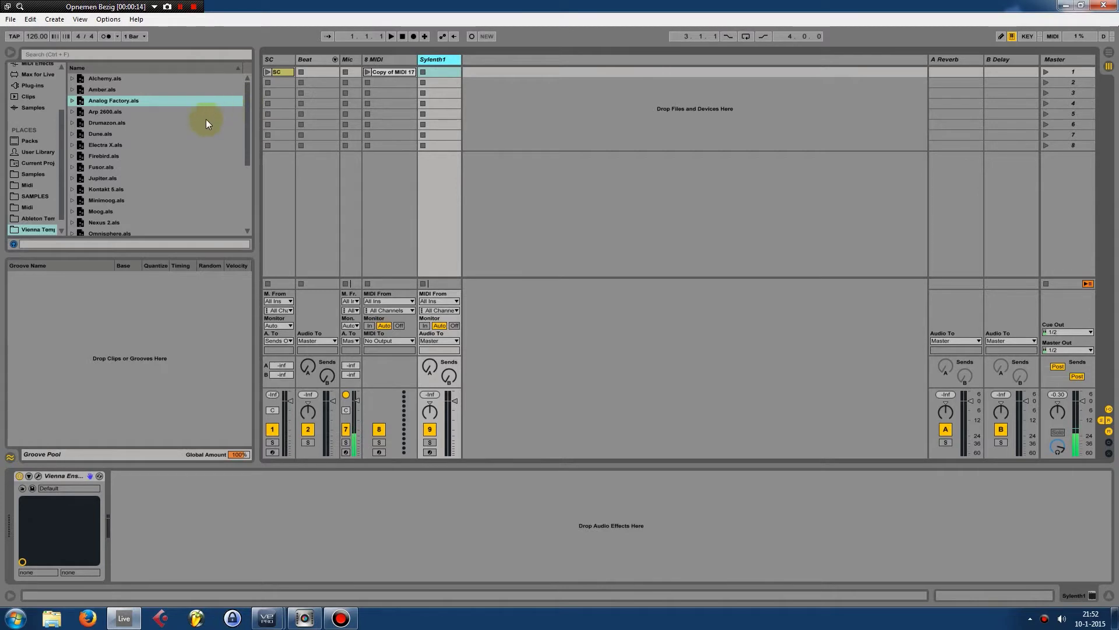
Drag Analog Factory.als from the browser into the set to create track 10.
drag(121, 103, 499, 60)
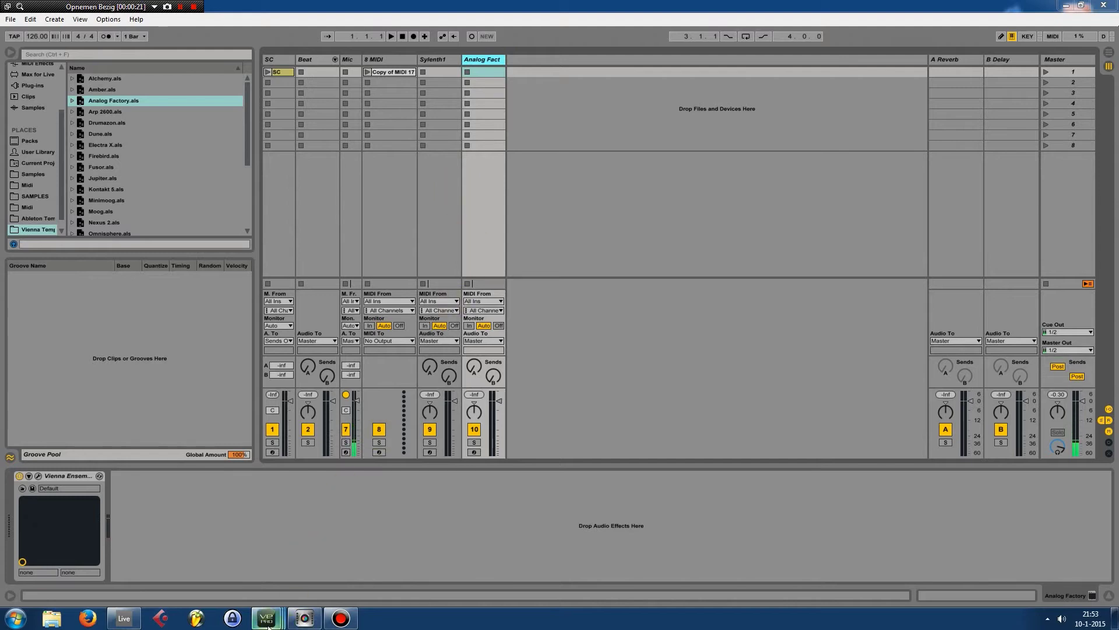
Bring the server window listing Sylenth1 and Analog Factory forward and open its File menu.
mouse_move(269, 609)
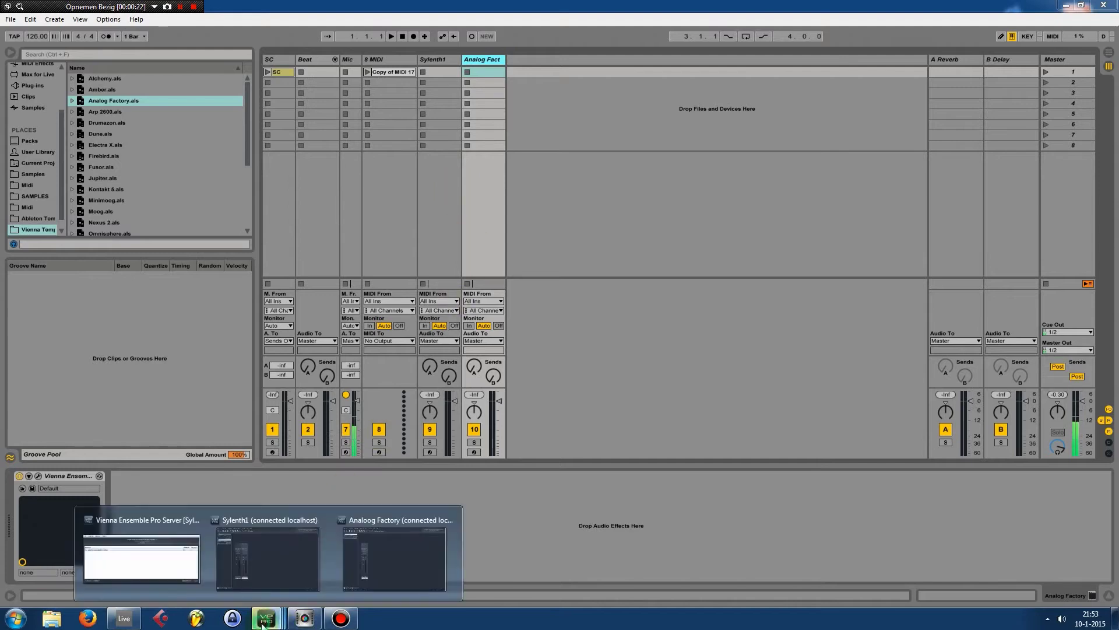
click(175, 545)
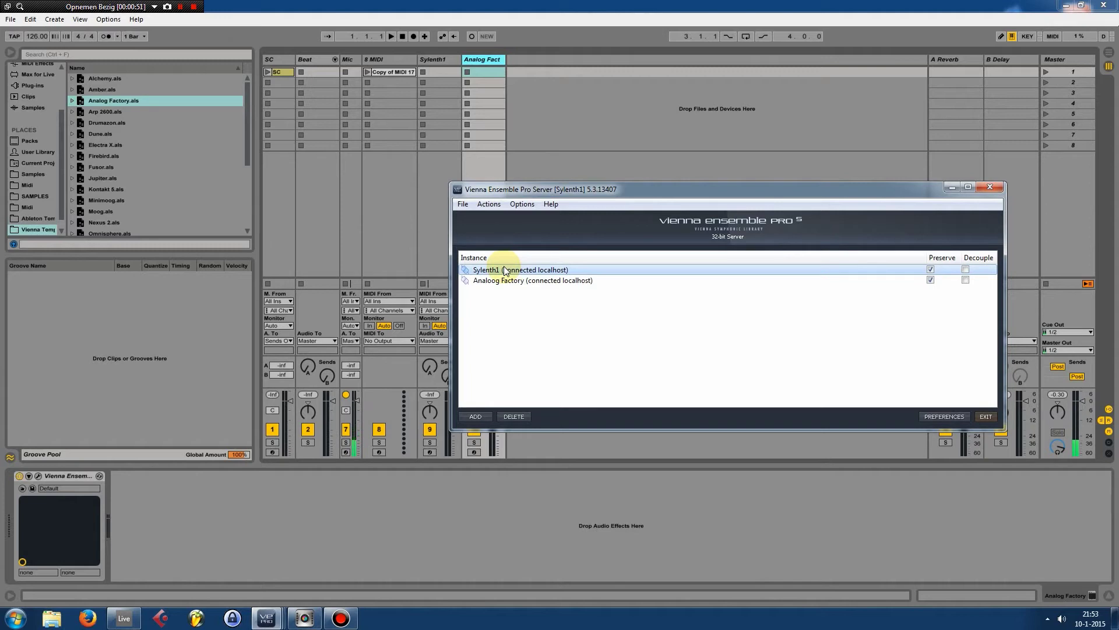
click(462, 204)
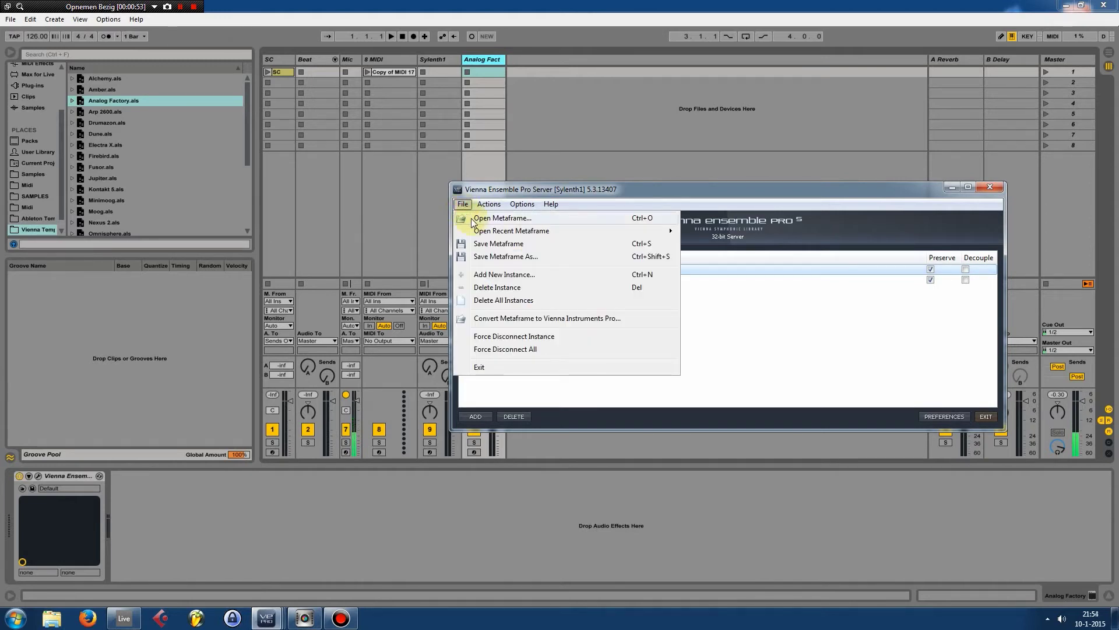
click(481, 257)
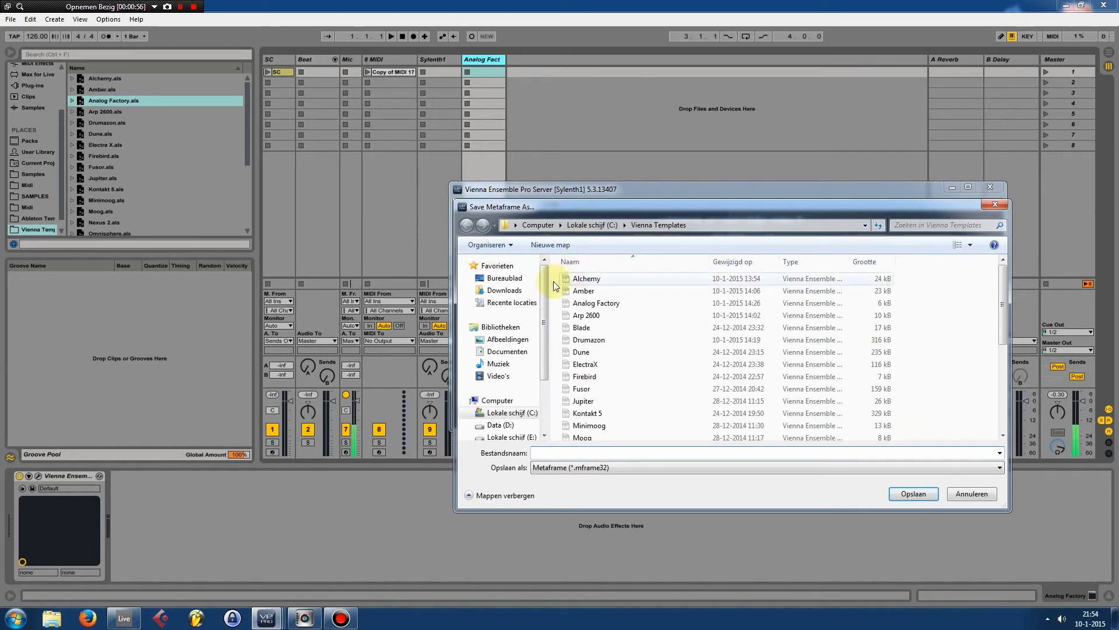
click(504, 277)
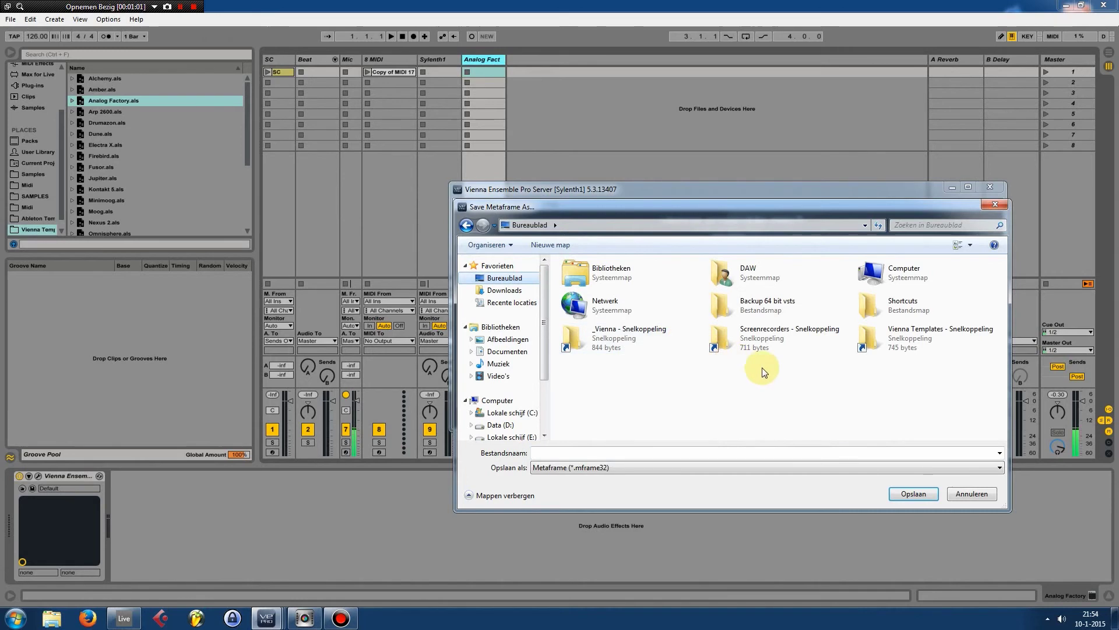
double_click(633, 341)
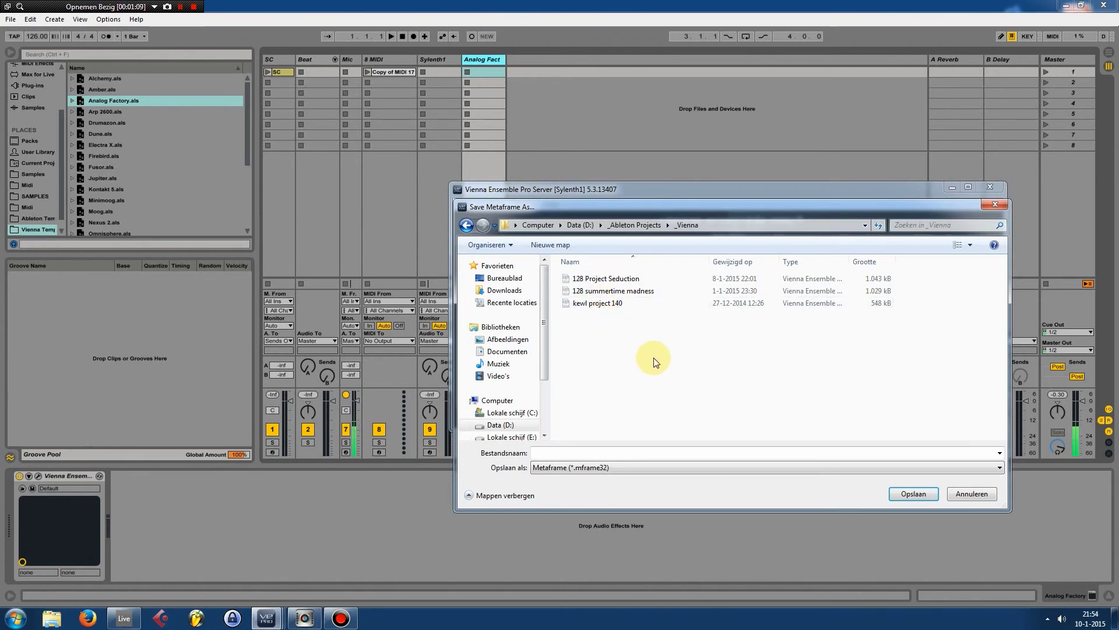
click(953, 498)
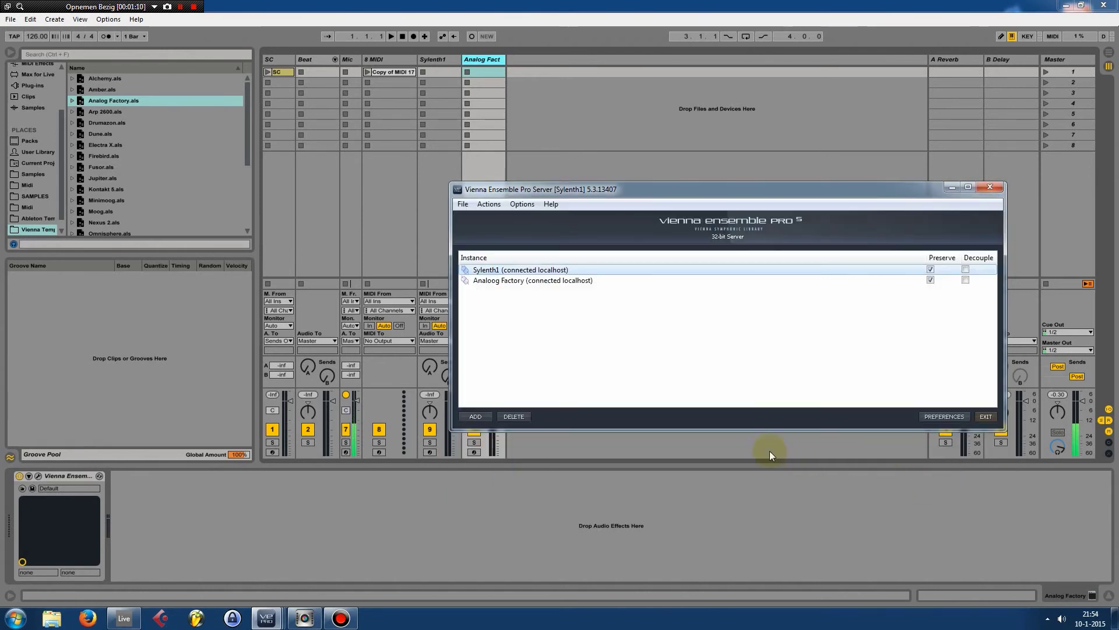